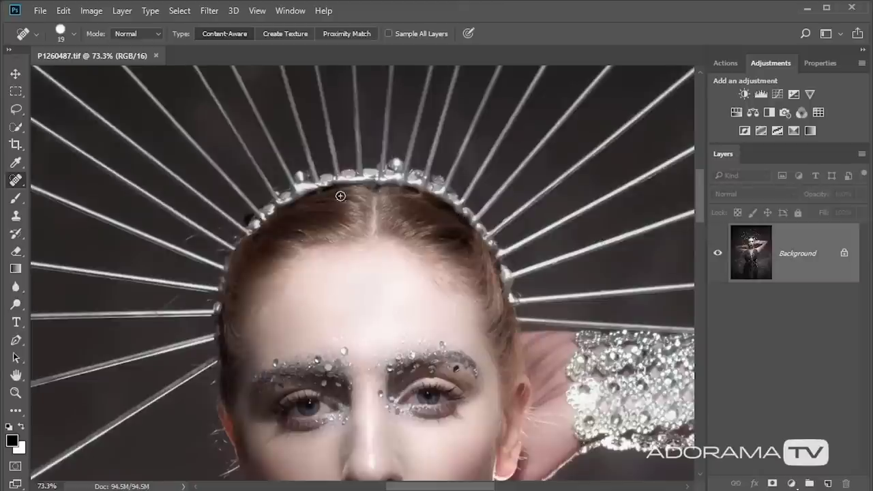
# Remove the protruding beads along the top of the headpiece's jewelled band with the Spot Healing Brush
pyautogui.moveTo(397, 166); pyautogui.dragTo(396, 165)
pyautogui.moveTo(302, 177)
pyautogui.mouseDown()
pyautogui.moveTo(368, 170)
pyautogui.moveTo(393, 174)
pyautogui.mouseUp()
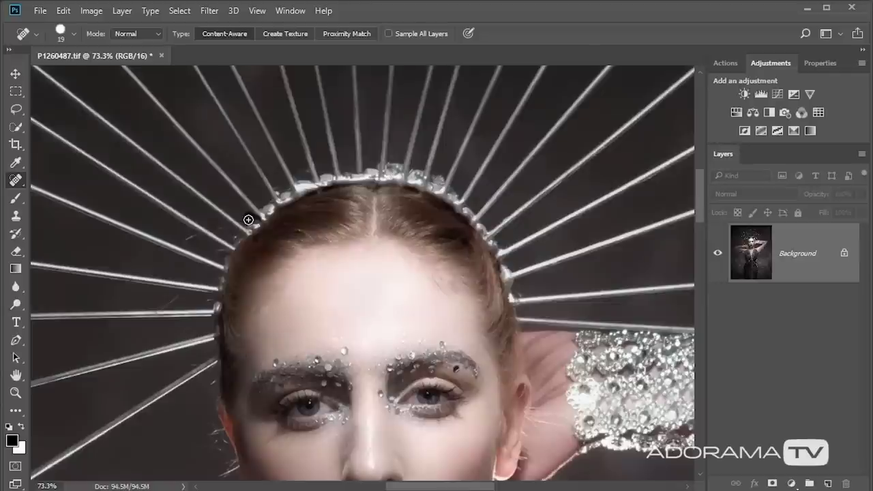
# Cover the yellow-green patches between the crystals of the bracelet beside the chin with the Healing Brush
pyautogui.scroll(-10, 248, 219)
pyautogui.hscroll(-7, 248, 219)
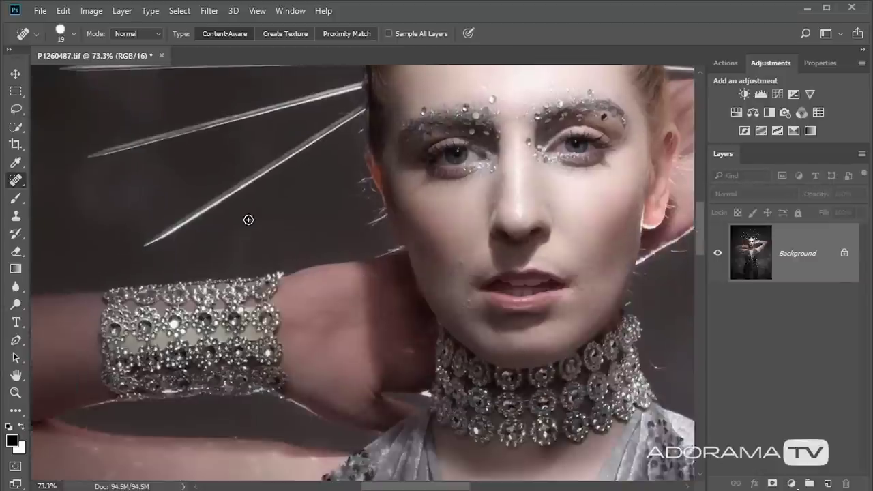
pyautogui.scroll(2, 248, 219)
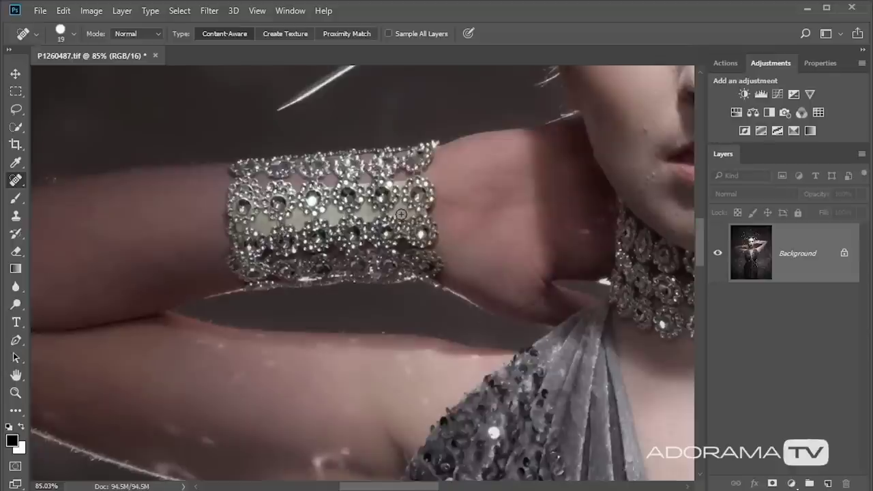
pyautogui.rightClick(13, 181)
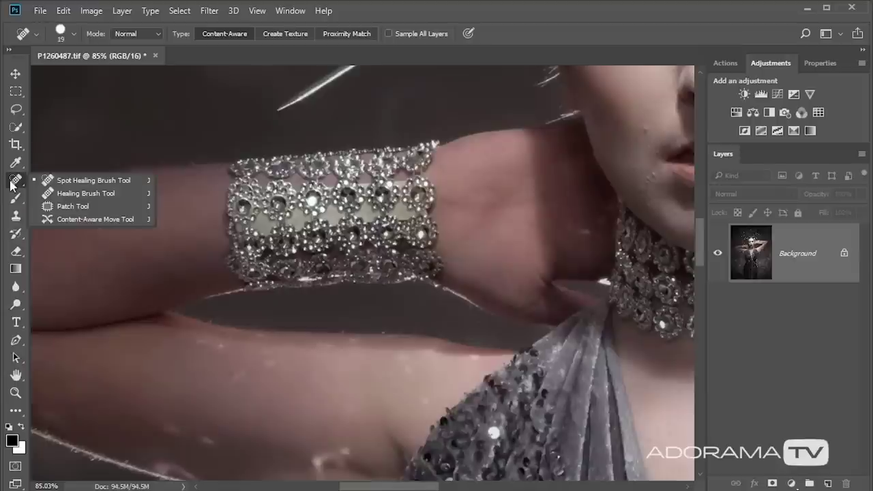
pyautogui.click(58, 194)
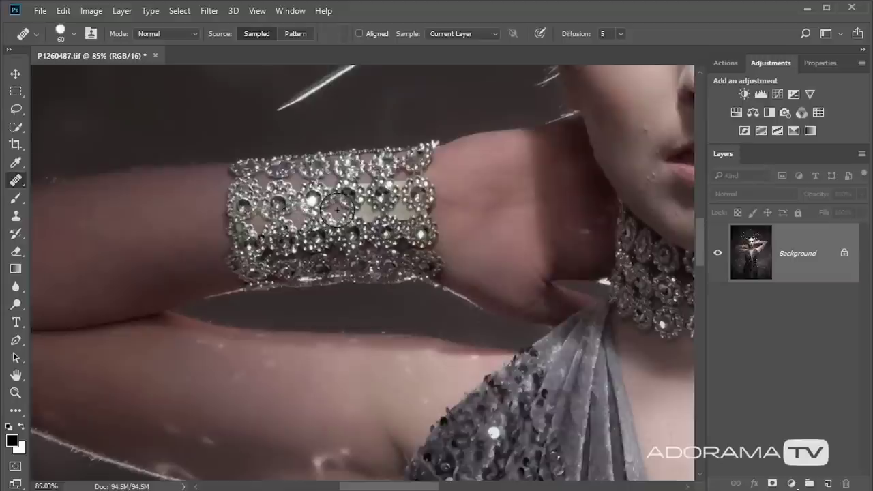
pyautogui.click(368, 207)
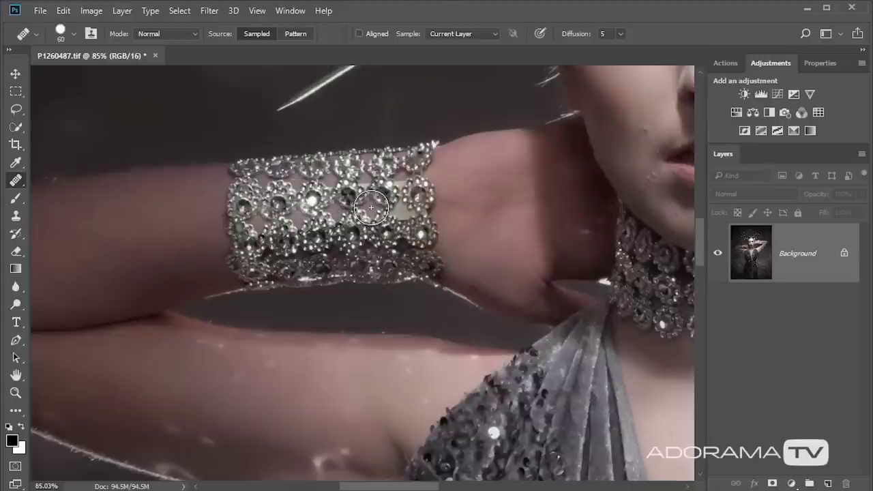
pyautogui.click(399, 207)
pyautogui.click(402, 185)
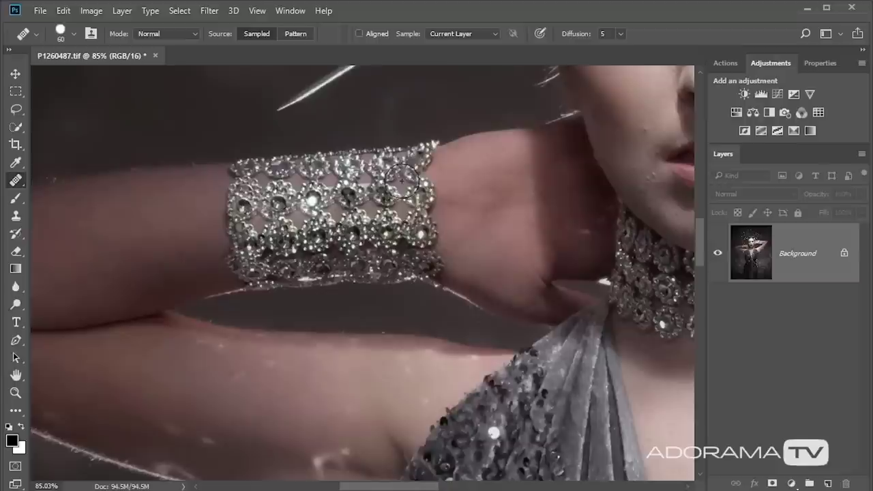
pyautogui.click(401, 179)
pyautogui.click(367, 178)
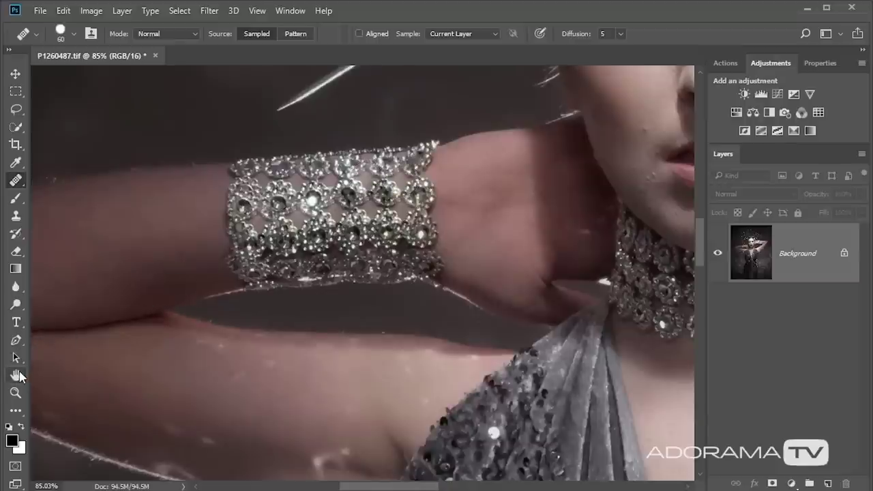
# Remove the stray hairs and specks from the backdrop between the neck and the raised arm with the Spot Healing Brush
pyautogui.doubleClick(17, 375)
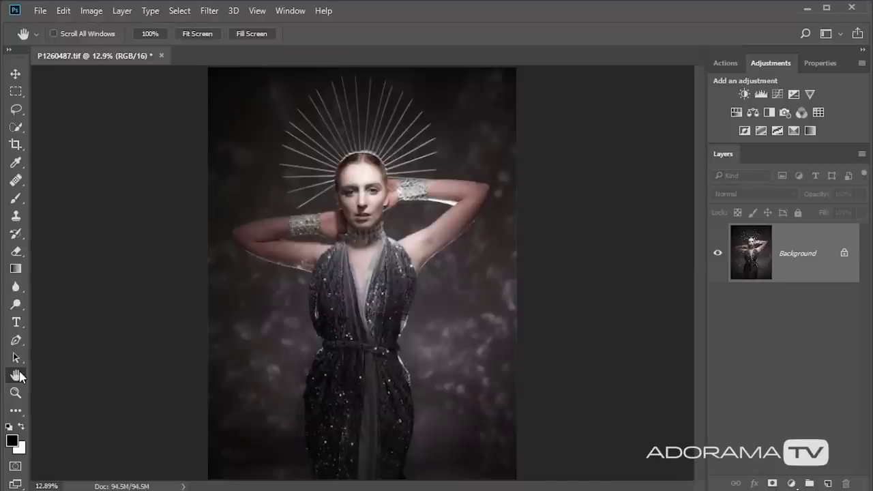
pyautogui.scroll(10, 19, 377)
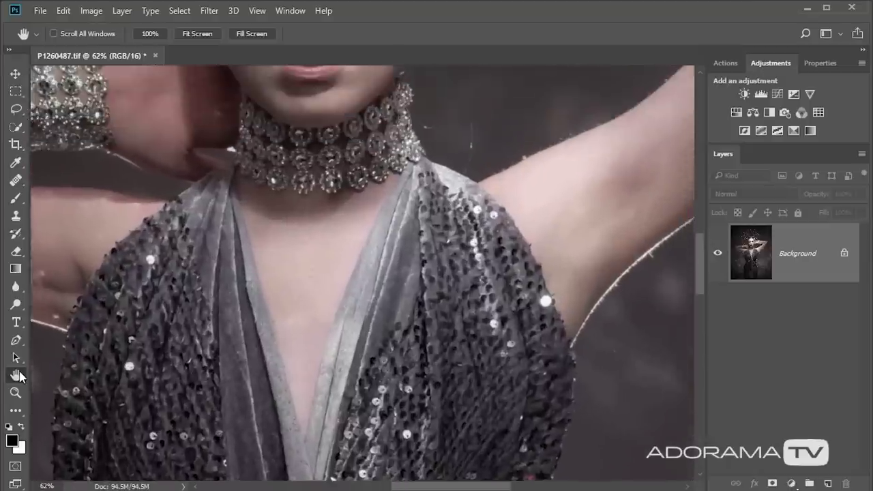
pyautogui.scroll(3, 19, 376)
pyautogui.scroll(2, 19, 376)
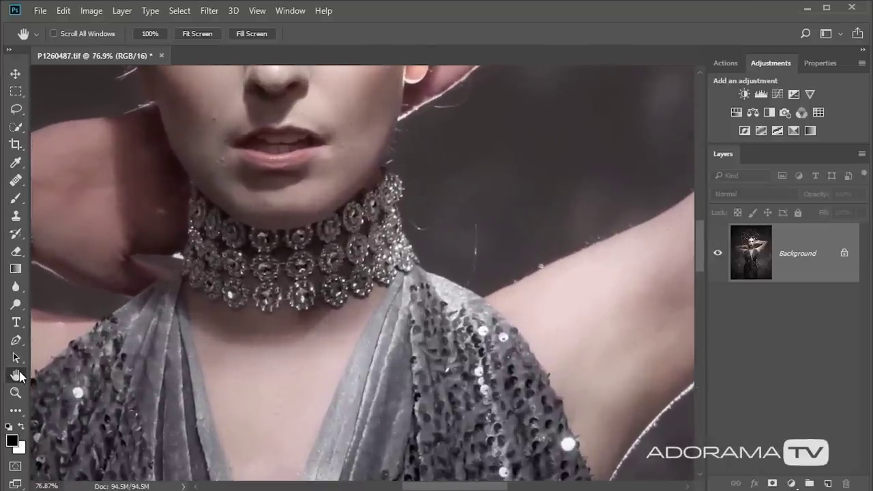
pyautogui.moveTo(16, 180); pyautogui.dragTo(49, 178)
pyautogui.moveTo(469, 291); pyautogui.dragTo(474, 220)
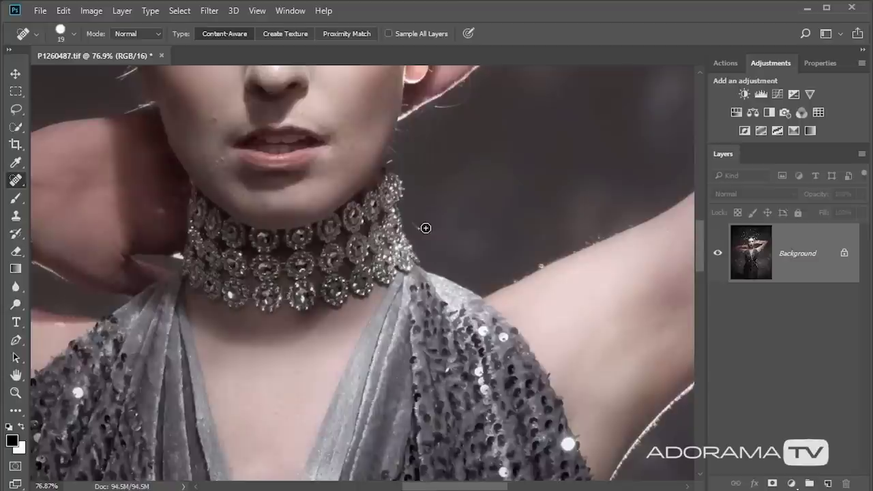
pyautogui.moveTo(418, 146); pyautogui.dragTo(416, 226)
pyautogui.moveTo(437, 107); pyautogui.dragTo(472, 80)
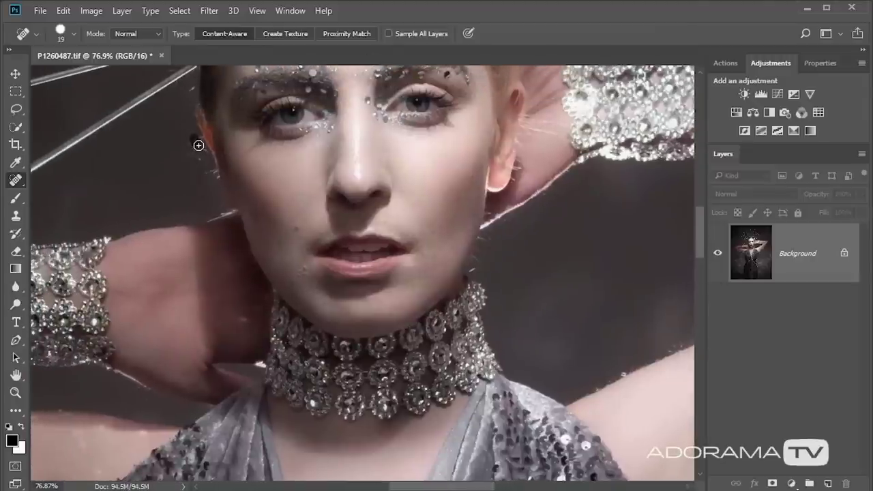
# Heal away the stray hairs beside the ear and along the jawline above the jewelled collar
pyautogui.moveTo(191, 141)
pyautogui.mouseDown()
pyautogui.moveTo(202, 145)
pyautogui.moveTo(176, 151)
pyautogui.mouseUp()
pyautogui.moveTo(514, 228); pyautogui.dragTo(529, 276)
pyautogui.moveTo(472, 270); pyautogui.dragTo(483, 263)
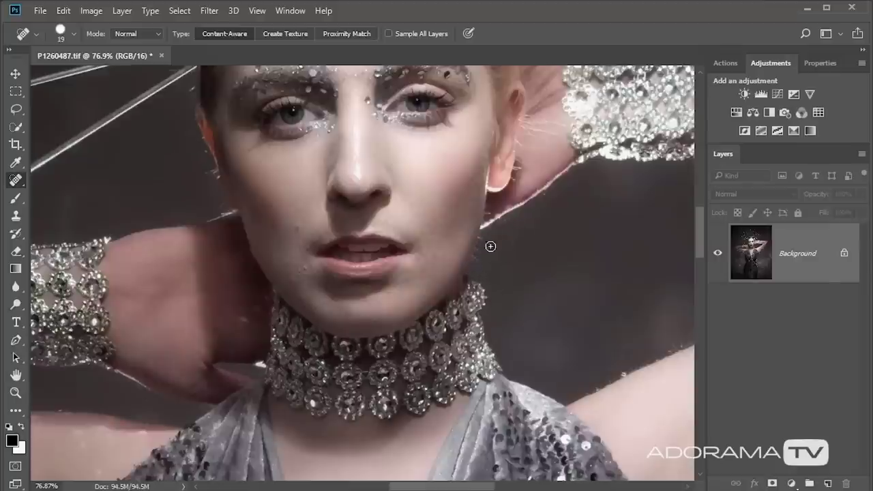
# Spot-heal several bright dust specks in the backdrop beside the dress's waist
pyautogui.scroll(-10, 494, 252)
pyautogui.hscroll(3, 494, 251)
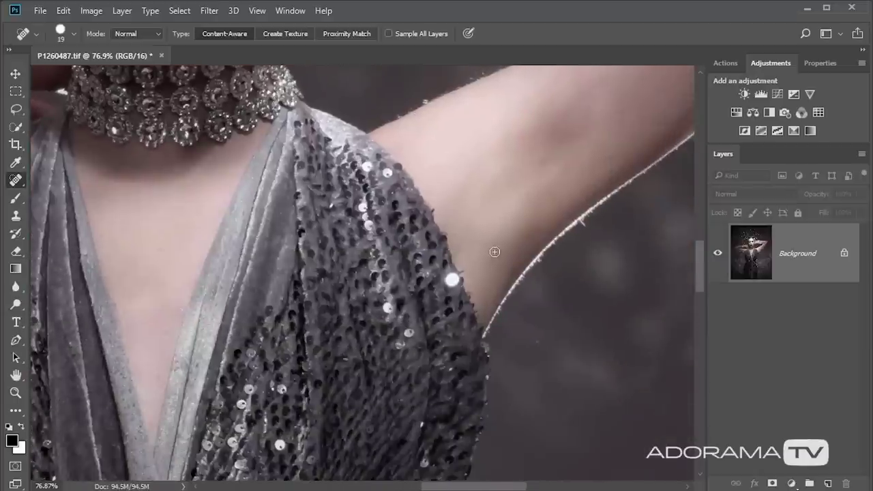
pyautogui.scroll(-8, 494, 251)
pyautogui.hscroll(3, 494, 251)
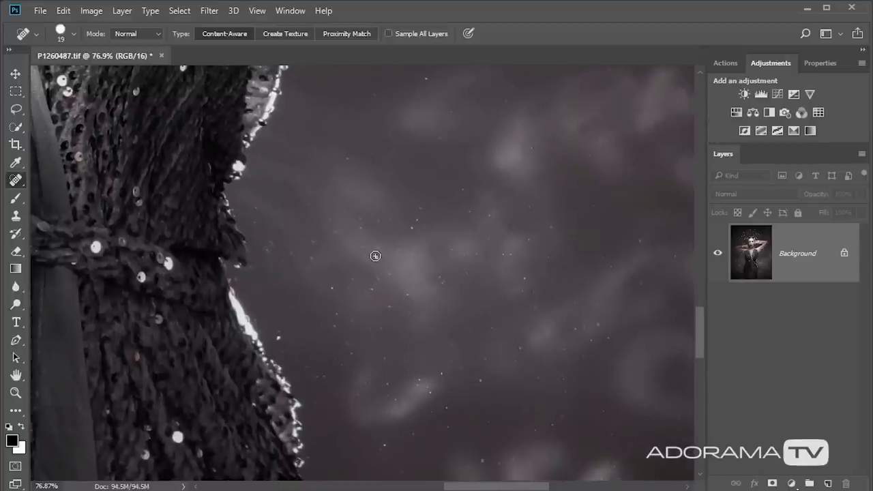
pyautogui.click(329, 288)
pyautogui.click(641, 239)
pyautogui.click(609, 343)
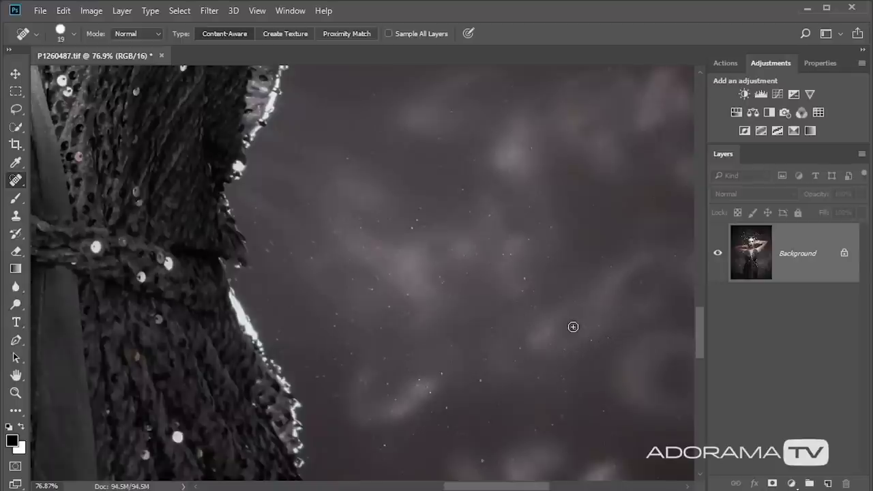
pyautogui.click(407, 297)
# Apply a cool colour grade in the Camera Raw Filter with Temperature -29, Vibrance +28 and Tint -19
pyautogui.click(208, 11)
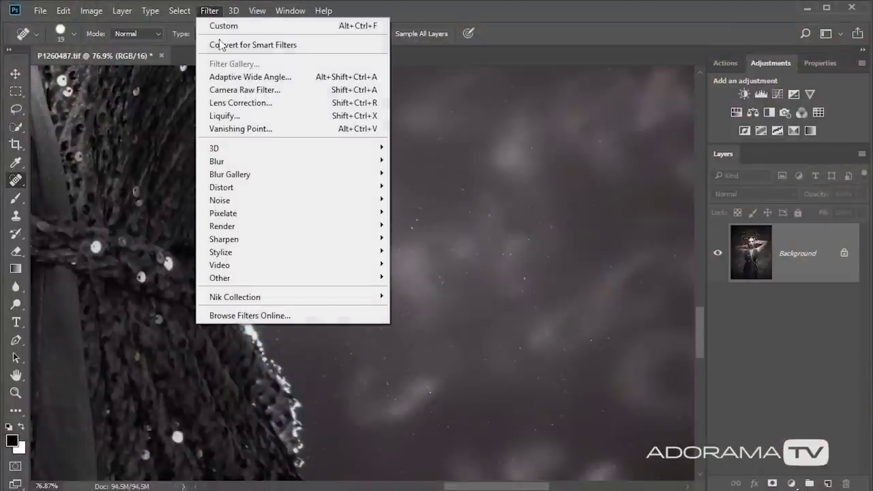
pyautogui.click(247, 93)
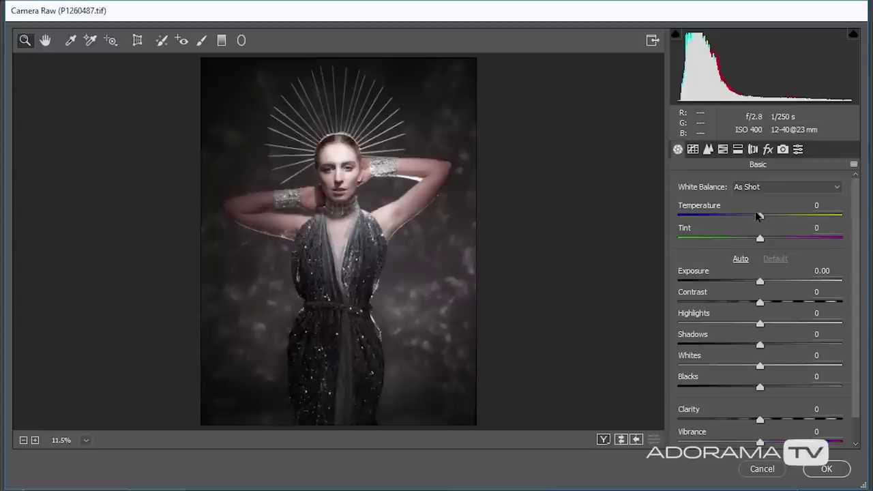
pyautogui.moveTo(755, 218); pyautogui.dragTo(732, 217)
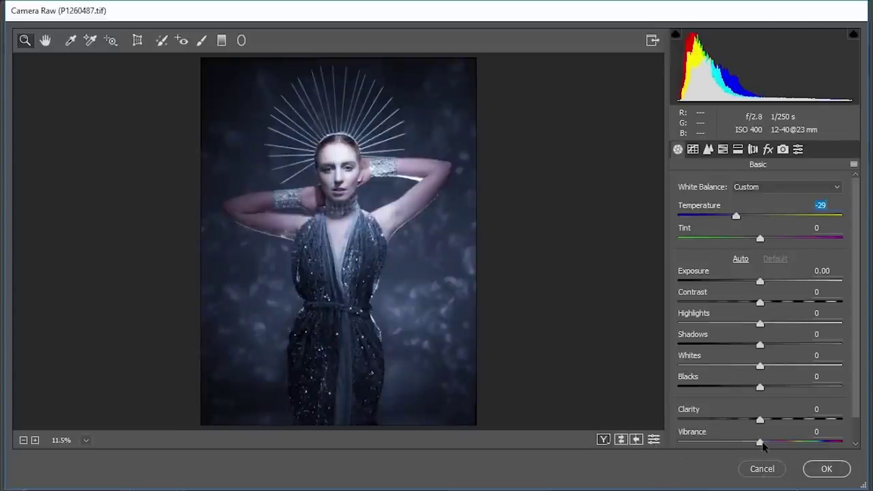
pyautogui.moveTo(765, 443); pyautogui.dragTo(783, 445)
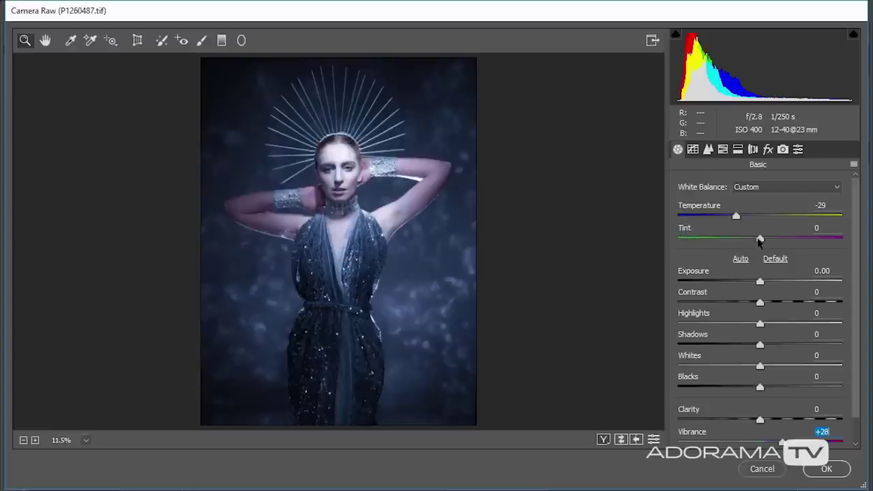
pyautogui.moveTo(760, 240); pyautogui.dragTo(743, 239)
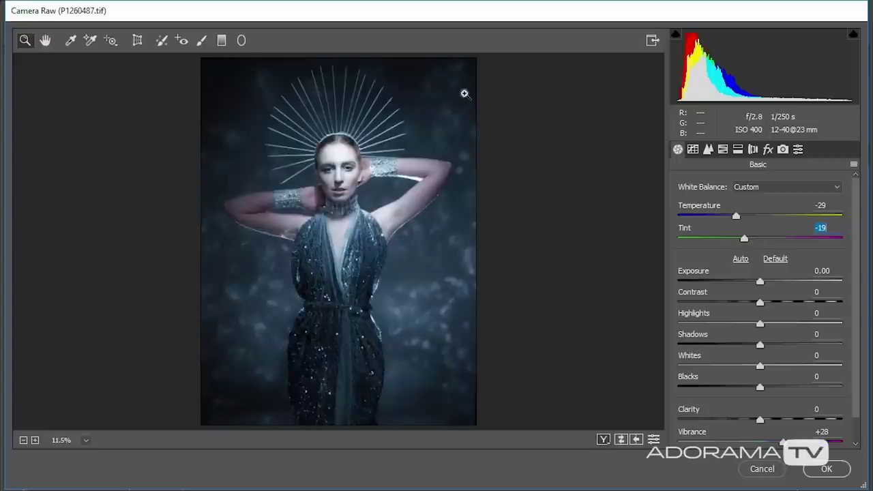
# Paint Clarity +100 over the mottled backdrop on both sides of the model and over the dress with the Adjustment Brush
pyautogui.click(201, 41)
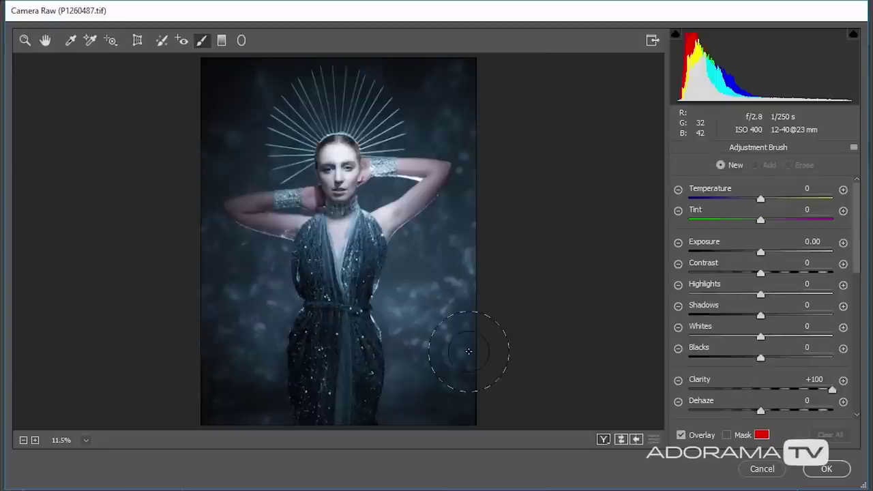
pyautogui.moveTo(443, 295)
pyautogui.mouseDown()
pyautogui.moveTo(443, 363)
pyautogui.moveTo(472, 226)
pyautogui.mouseUp()
pyautogui.moveTo(454, 88); pyautogui.dragTo(446, 94)
pyautogui.moveTo(239, 301); pyautogui.dragTo(239, 370)
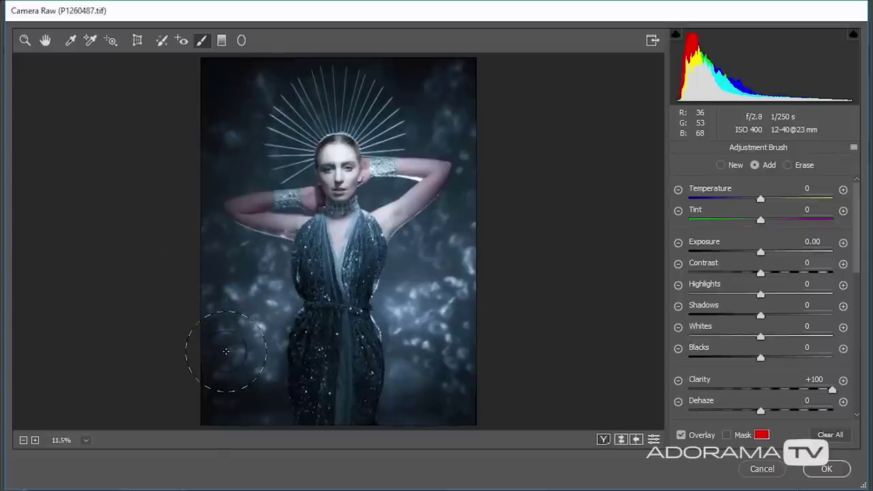
pyautogui.moveTo(292, 370); pyautogui.dragTo(294, 360)
pyautogui.moveTo(310, 289); pyautogui.dragTo(310, 325)
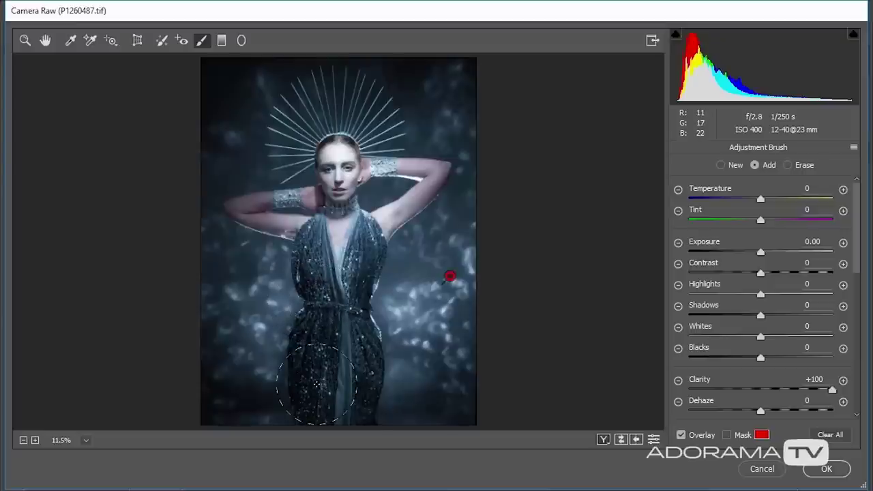